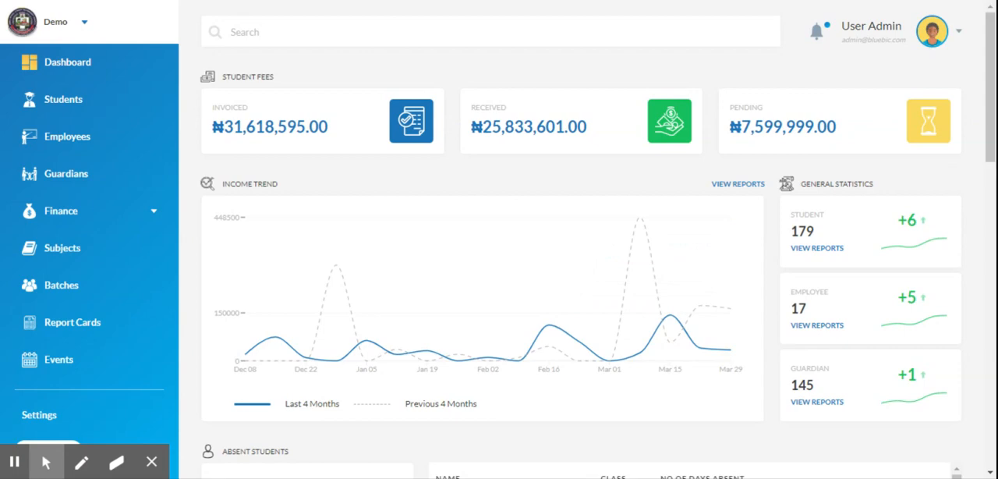
- Open the event calendar and look over the April 2020 month
{"action": "left_click", "coordinate": [59, 360]}
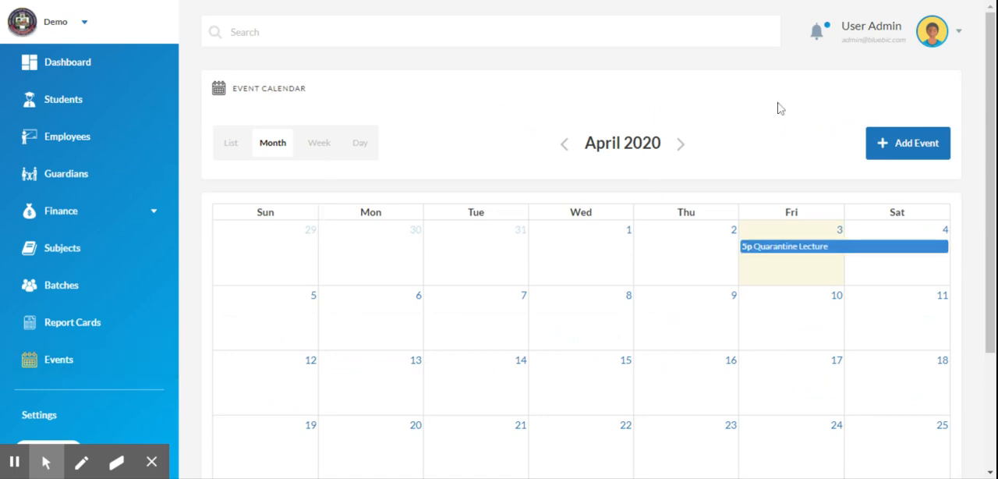
{"action": "scroll", "coordinate": [795, 116], "scroll_direction": "down", "scroll_amount": 2}
{"action": "scroll", "coordinate": [678, 191], "scroll_direction": "down", "scroll_amount": 1}
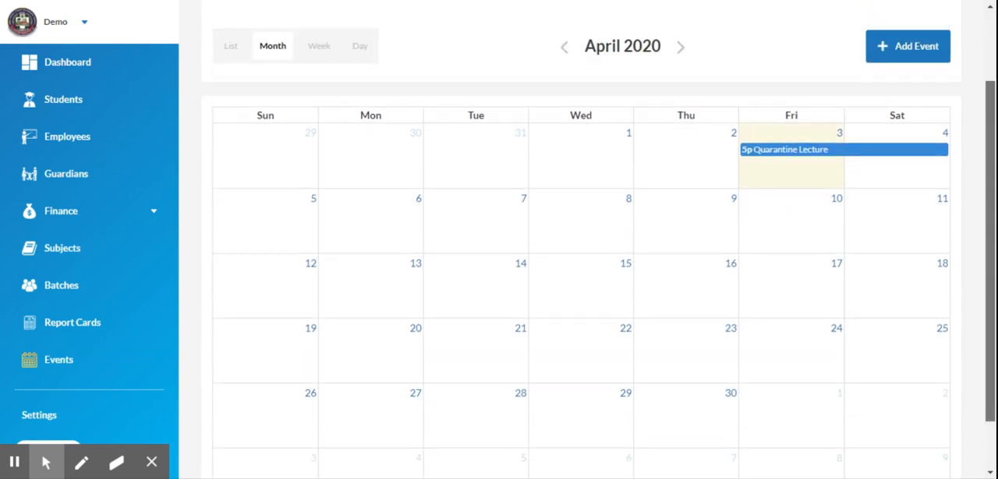
{"action": "scroll", "coordinate": [678, 191], "scroll_direction": "up", "scroll_amount": 2}
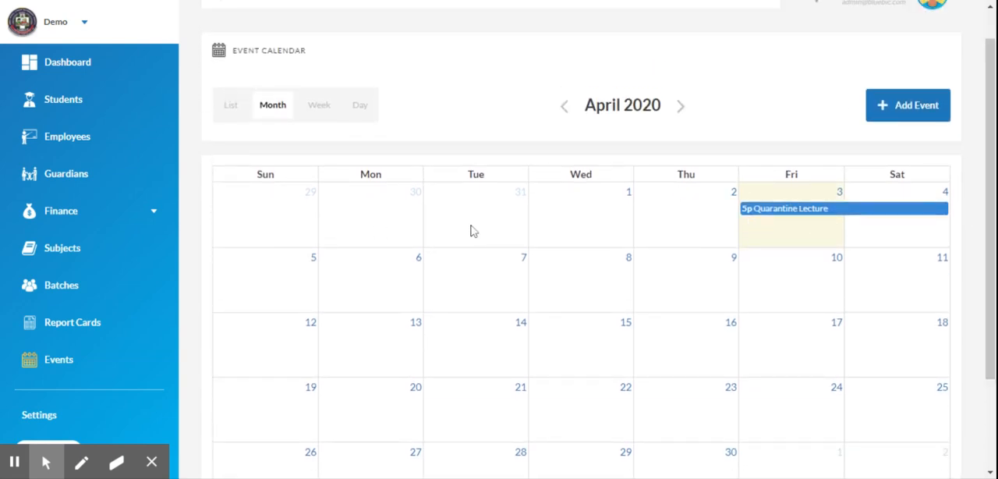
- View the event calendar as a list, by month, by week and by day
{"action": "left_click", "coordinate": [224, 119]}
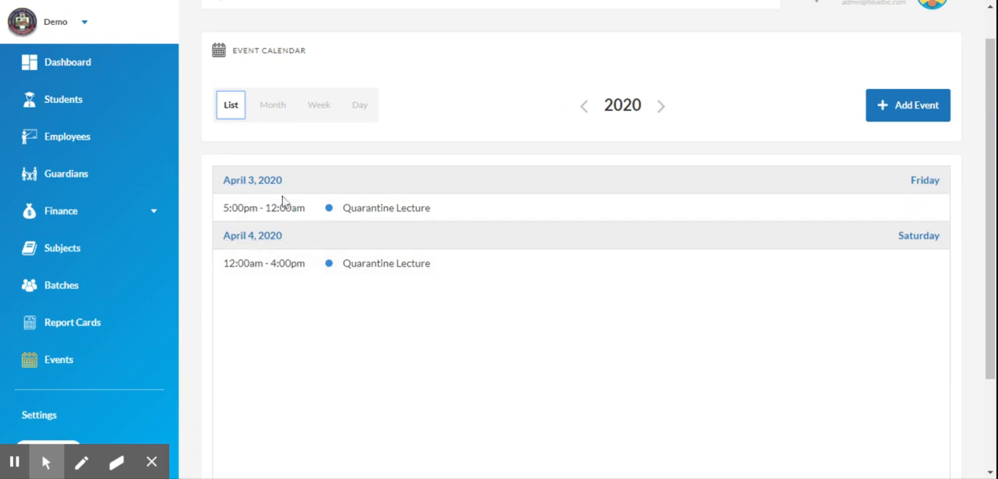
{"action": "left_click", "coordinate": [275, 115]}
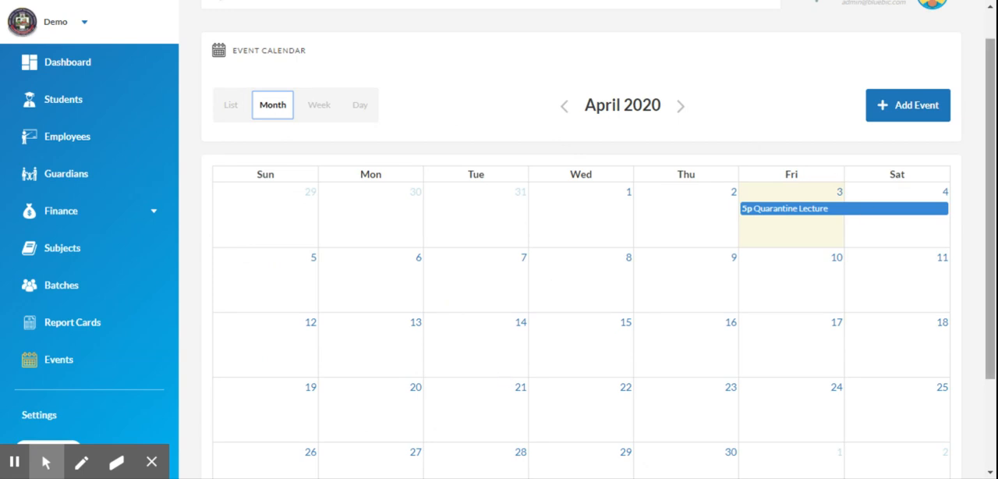
{"action": "scroll", "coordinate": [867, 210], "scroll_direction": "down", "scroll_amount": 1}
{"action": "scroll", "coordinate": [962, 171], "scroll_direction": "up", "scroll_amount": 2}
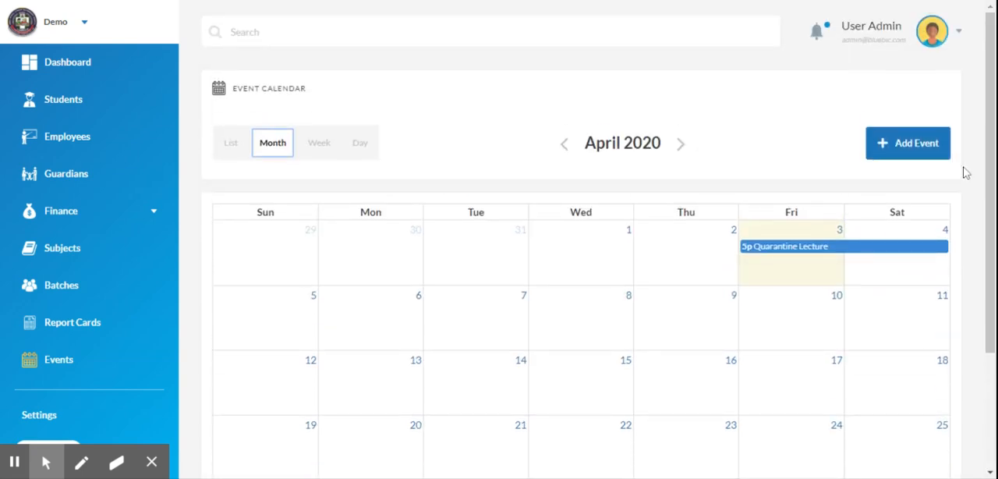
{"action": "left_click", "coordinate": [331, 149]}
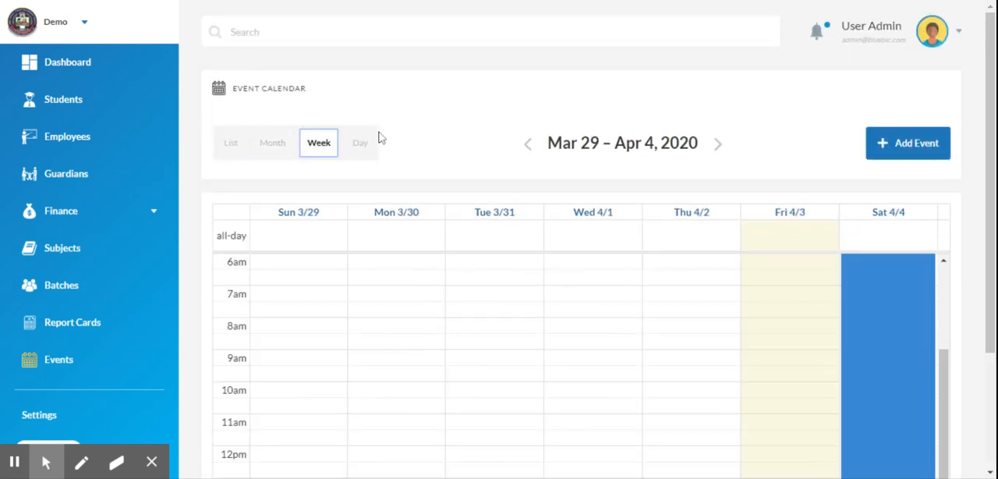
{"action": "left_click", "coordinate": [359, 140]}
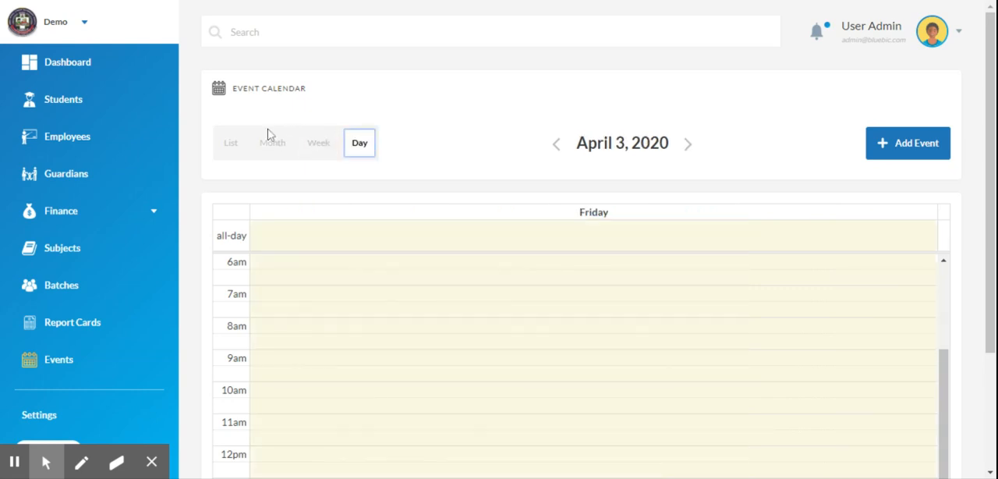
- Page the day view ahead to April 5, 2020, browse adjacent years as a list, and show May 2020 by month
{"action": "left_click", "coordinate": [687, 144]}
{"action": "left_click", "coordinate": [689, 145]}
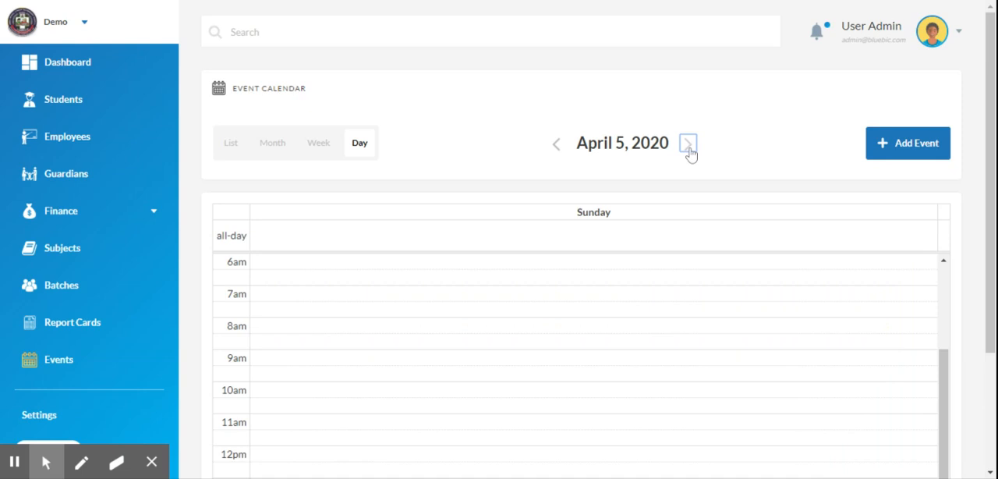
{"action": "left_click", "coordinate": [231, 142]}
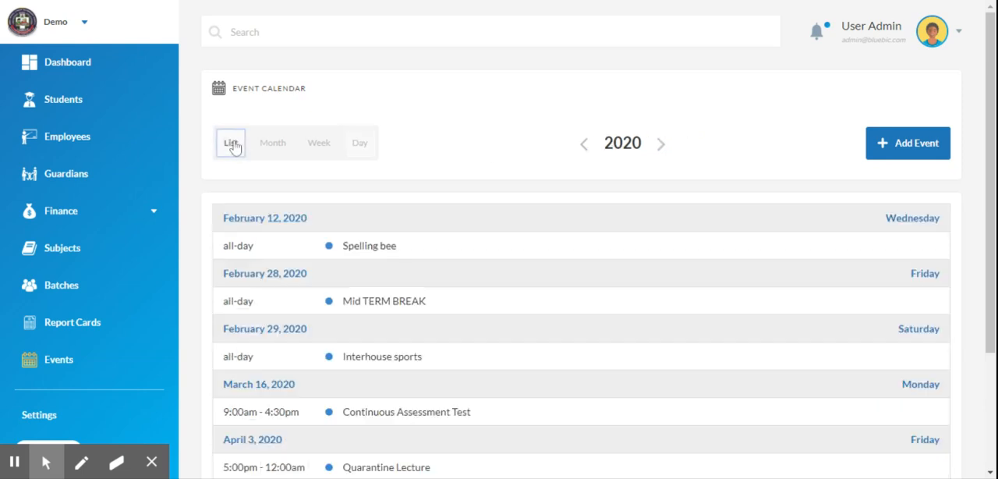
{"action": "left_click", "coordinate": [586, 148]}
{"action": "left_click", "coordinate": [659, 145]}
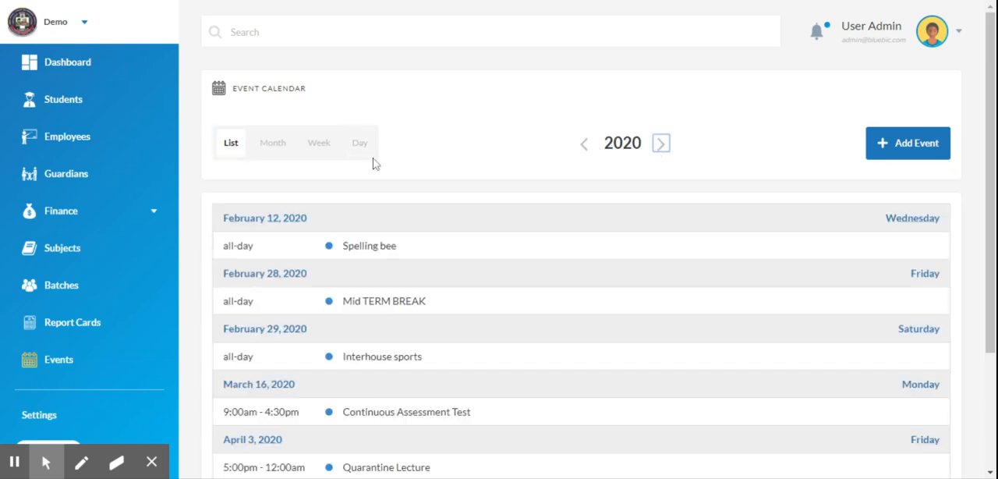
{"action": "left_click", "coordinate": [290, 146]}
{"action": "left_click", "coordinate": [677, 145]}
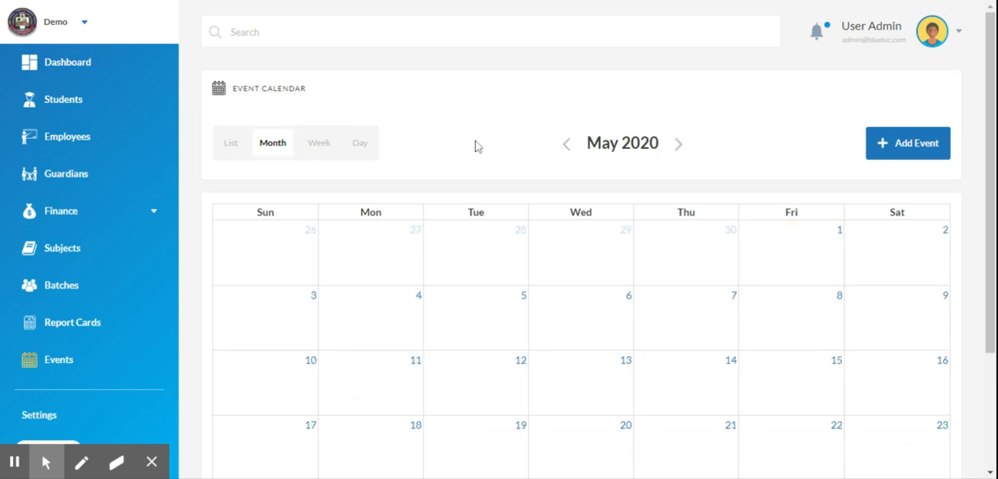
- Start a new calendar event and title it "Online Training"
{"action": "left_click", "coordinate": [895, 144]}
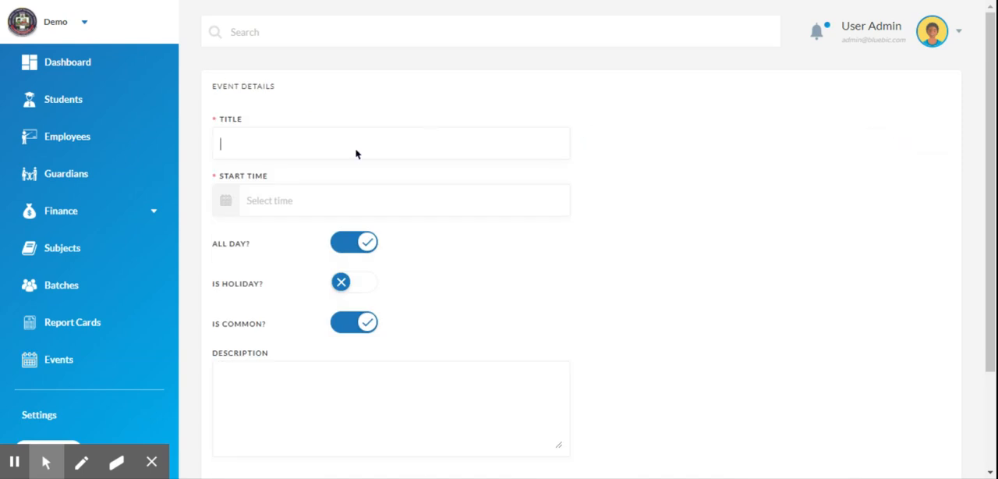
{"action": "type", "text": "Training Online"}
{"action": "key", "text": "ctrl+a"}
{"action": "type", "text": "ONline Traini"}
- Set the event's start time to 03/04/2020 8:00 AM
{"action": "left_click", "coordinate": [319, 200]}
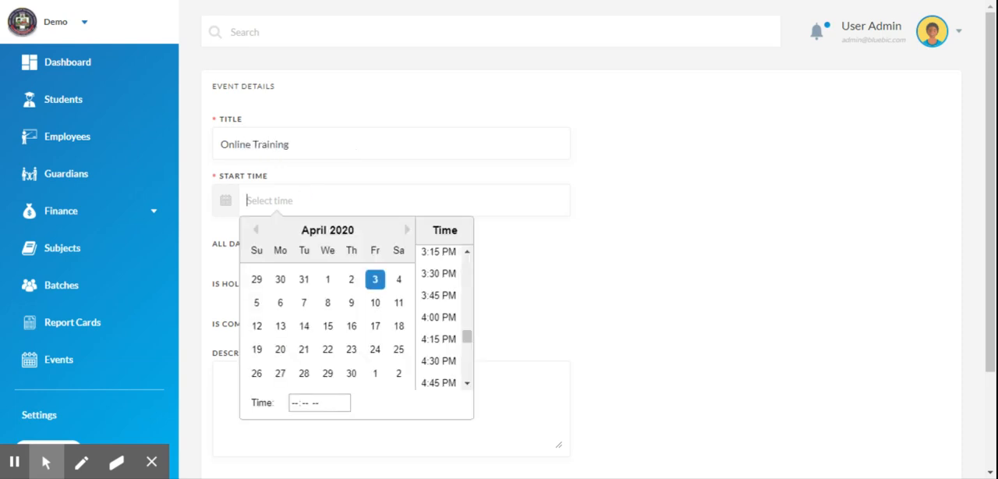
{"action": "left_click", "coordinate": [375, 279]}
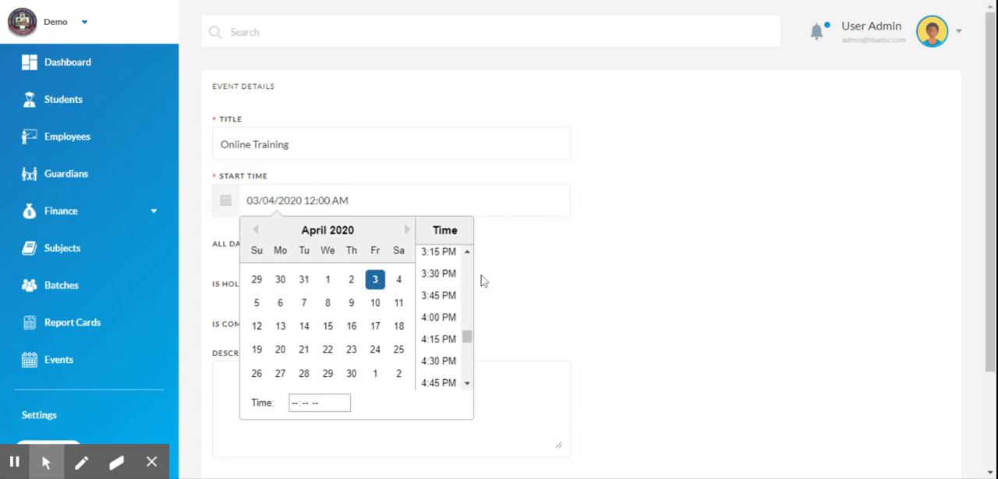
{"action": "left_click", "coordinate": [513, 286]}
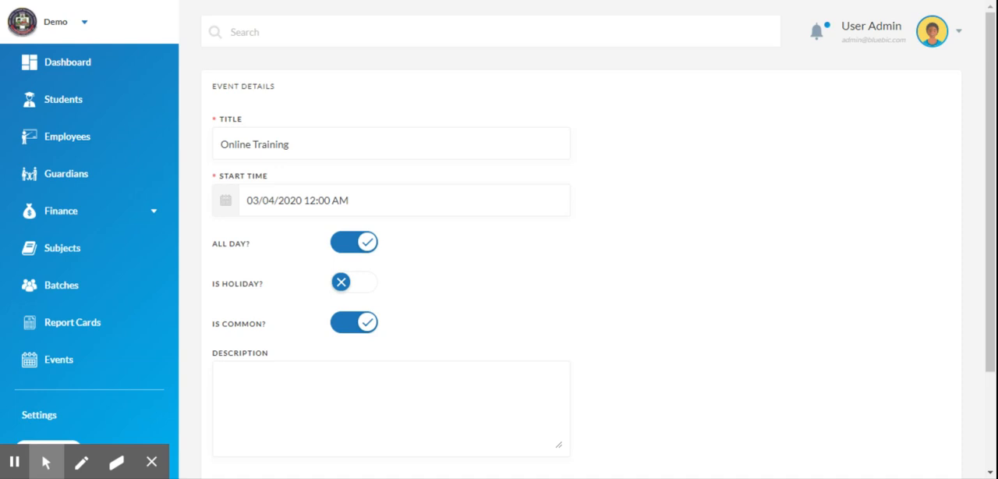
{"action": "left_click", "coordinate": [338, 200]}
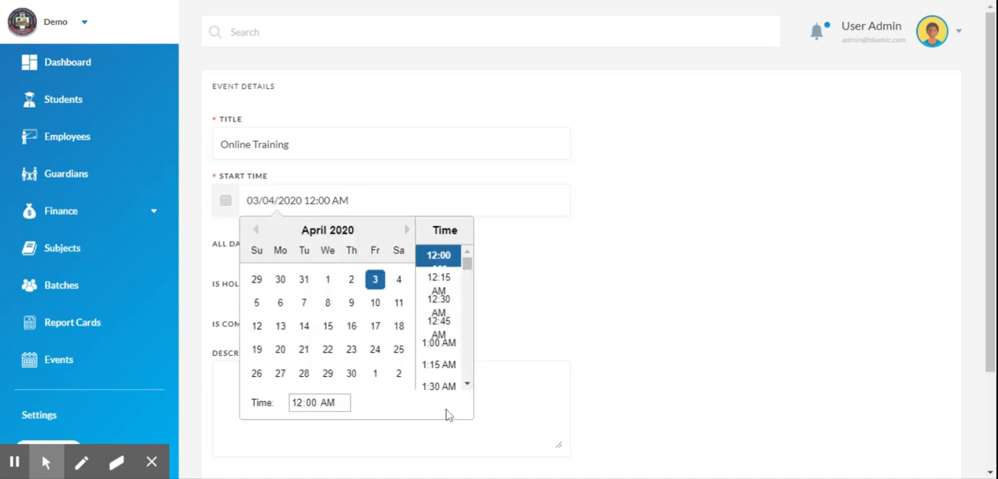
{"action": "left_click_drag", "start_coordinate": [467, 267], "coordinate": [467, 303]}
{"action": "left_click", "coordinate": [445, 332]}
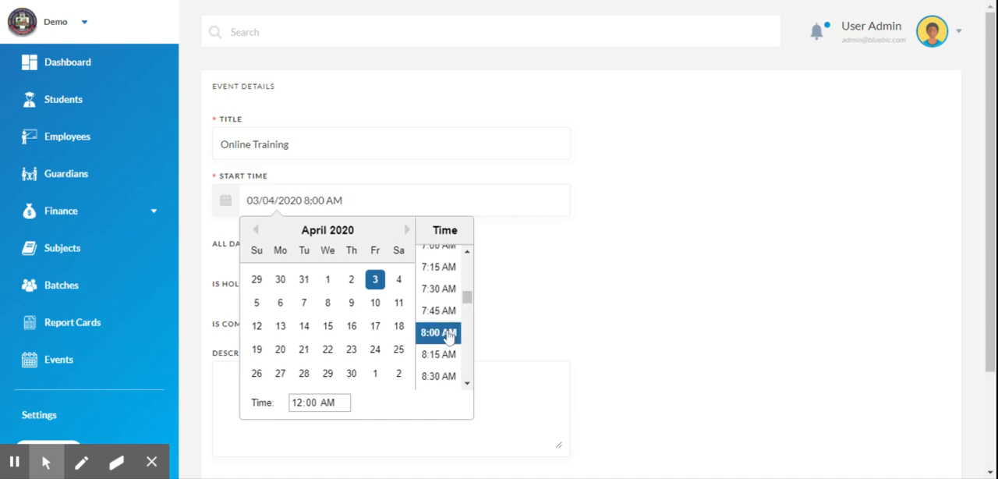
{"action": "left_click", "coordinate": [544, 304]}
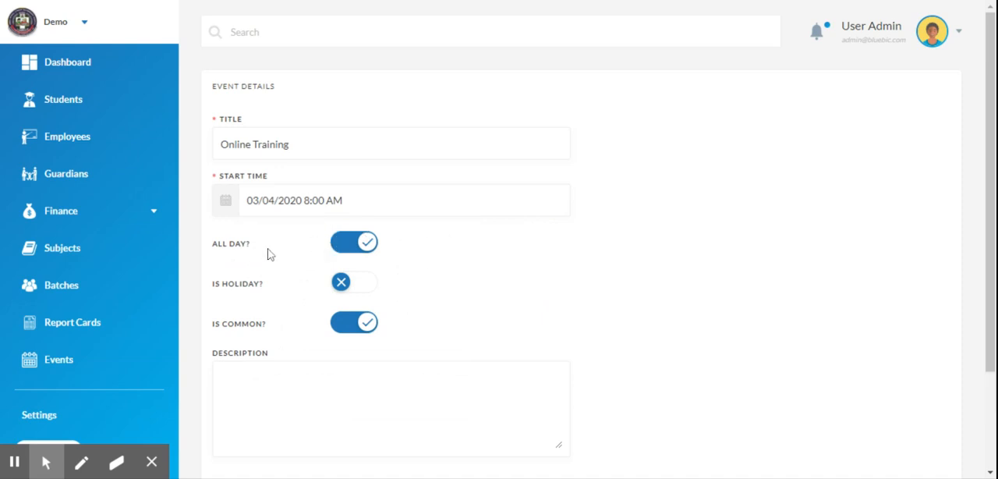
- Turn off the all-day option and set the event's end time to 07/04/2020 4:00 PM
{"action": "left_click", "coordinate": [358, 242]}
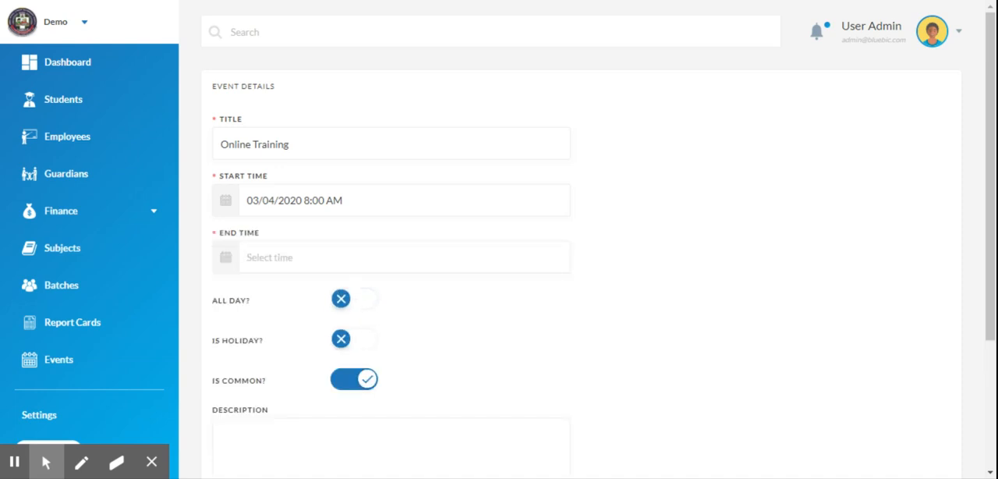
{"action": "left_click", "coordinate": [342, 257]}
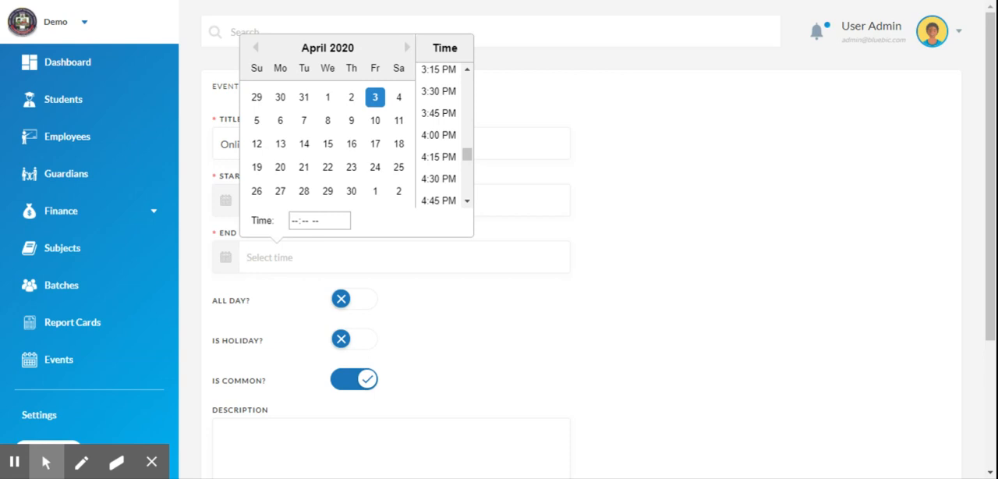
{"action": "left_click", "coordinate": [450, 301]}
{"action": "left_click", "coordinate": [359, 261]}
{"action": "left_click", "coordinate": [303, 122]}
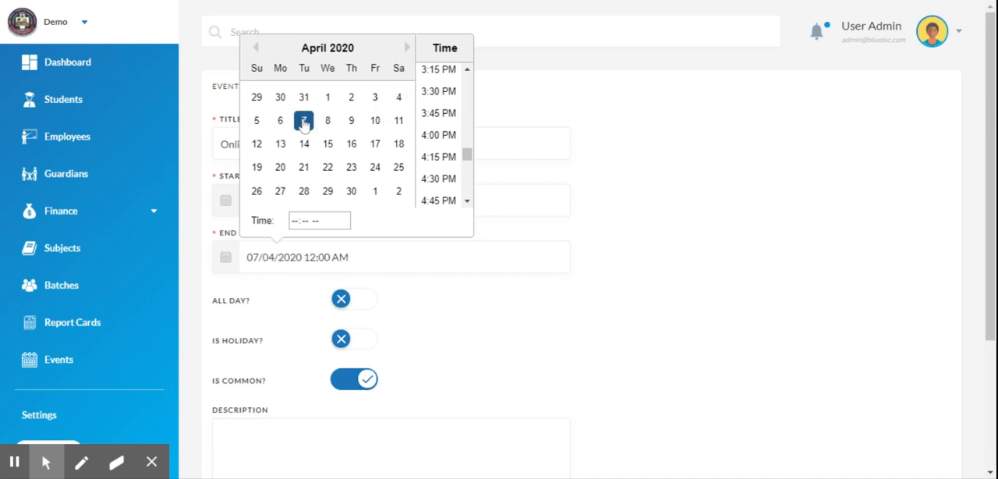
{"action": "left_click", "coordinate": [445, 139]}
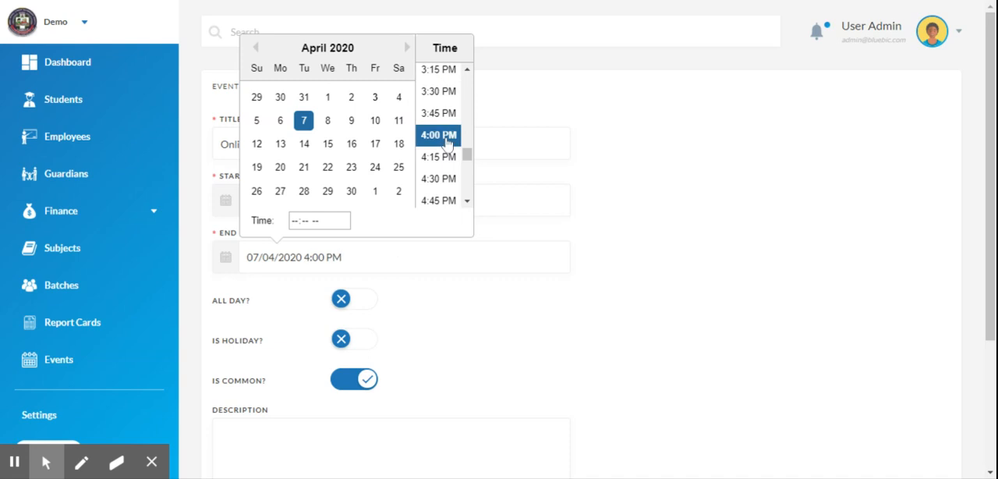
{"action": "left_click", "coordinate": [631, 200]}
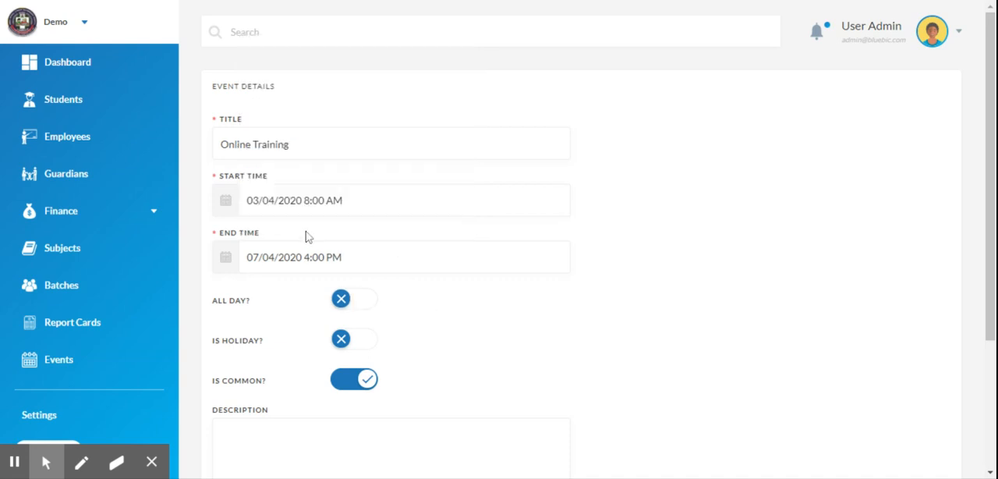
- Mark the event as a holiday and turn off its common setting
{"action": "scroll", "coordinate": [897, 179], "scroll_direction": "down", "scroll_amount": 2}
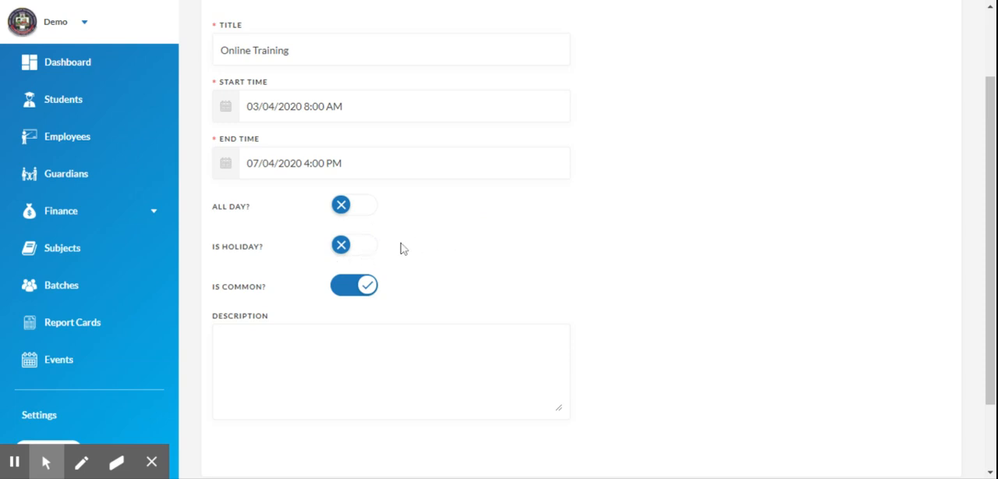
{"action": "left_click", "coordinate": [366, 250]}
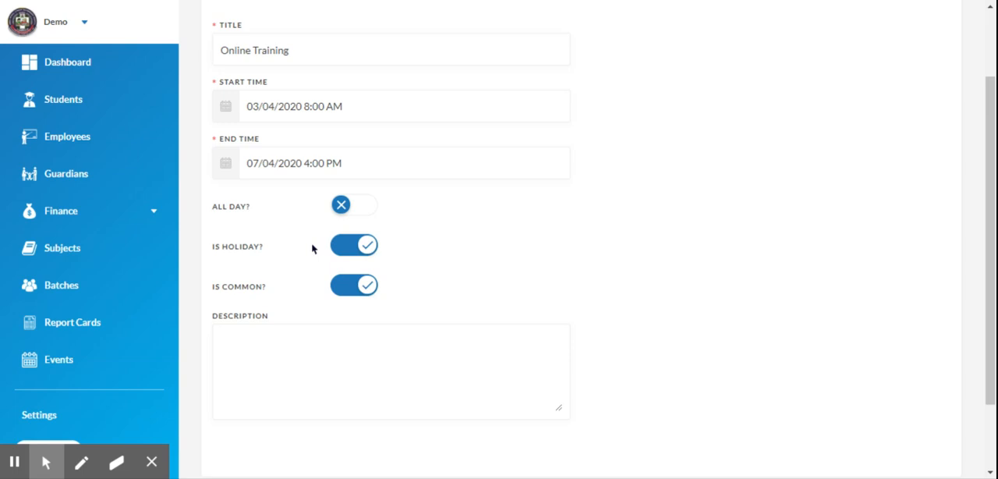
{"action": "scroll", "coordinate": [853, 193], "scroll_direction": "down", "scroll_amount": 1}
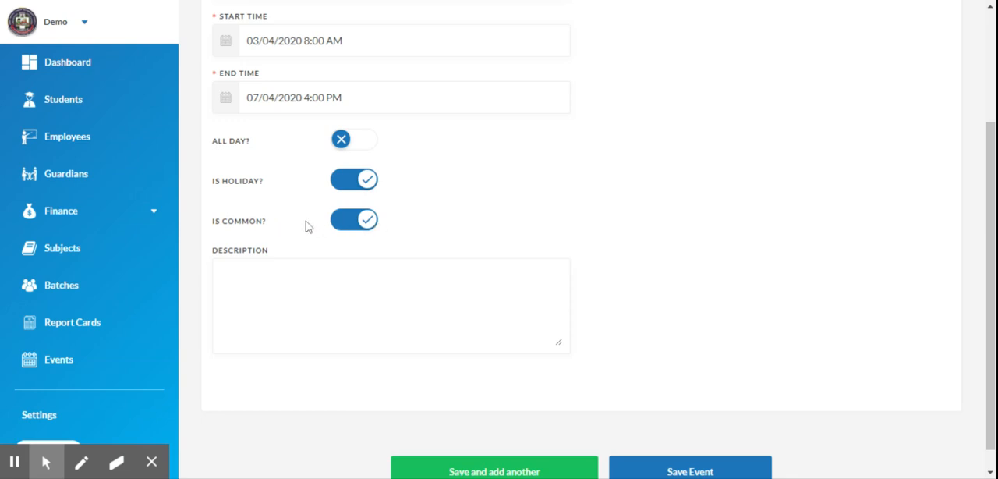
{"action": "left_click", "coordinate": [360, 227]}
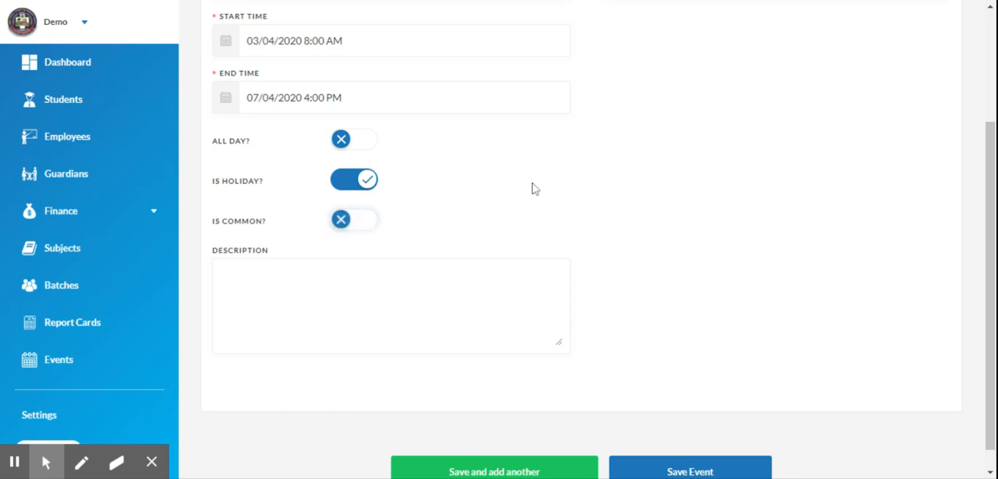
- Assign the event to the Administrative Staff group
{"action": "left_click_drag", "start_coordinate": [989, 273], "coordinate": [960, 174]}
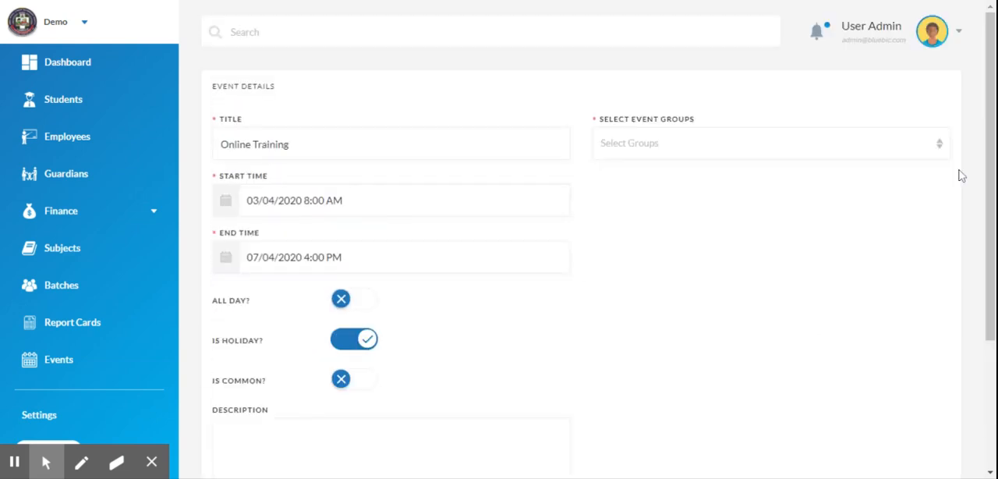
{"action": "left_click", "coordinate": [842, 145]}
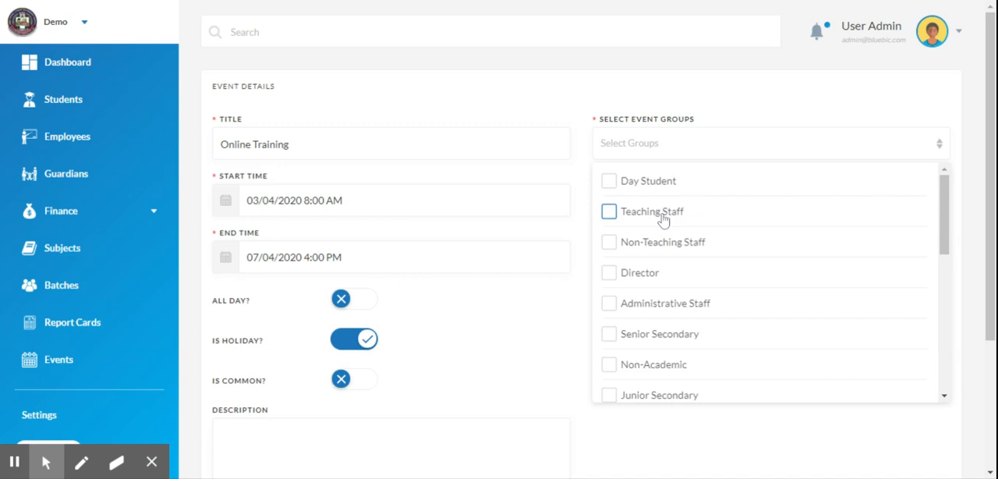
{"action": "left_click", "coordinate": [644, 312]}
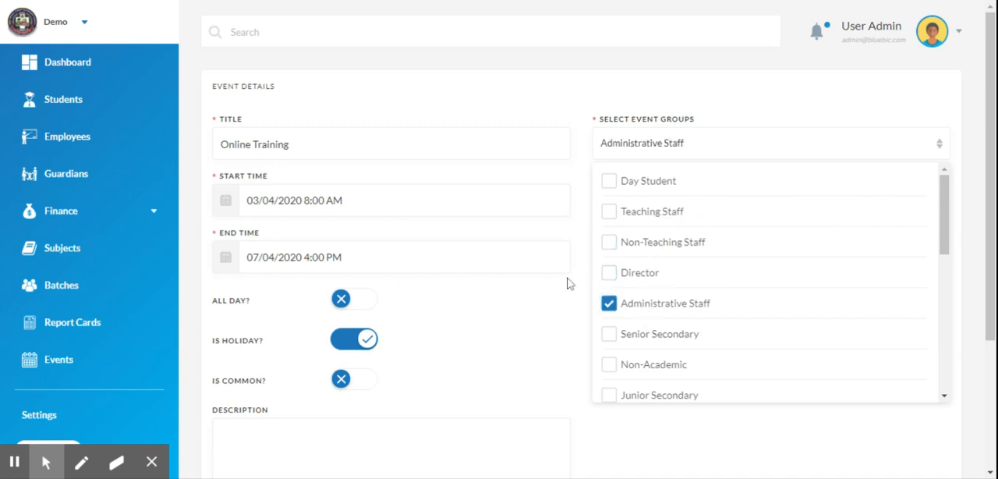
- Enter the description "Training on how to use BlueBic" and save the event
{"action": "scroll", "coordinate": [958, 194], "scroll_direction": "down", "scroll_amount": 3}
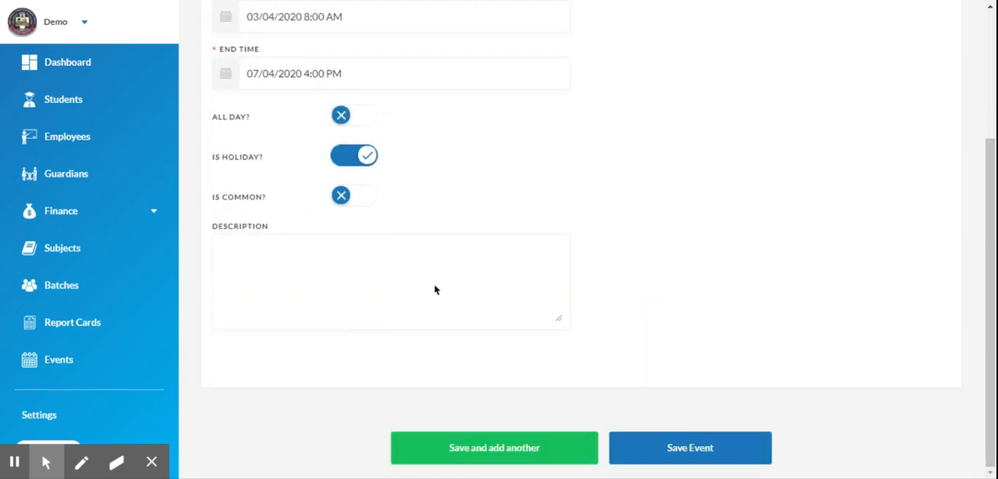
{"action": "type", "text": "ning on how"}
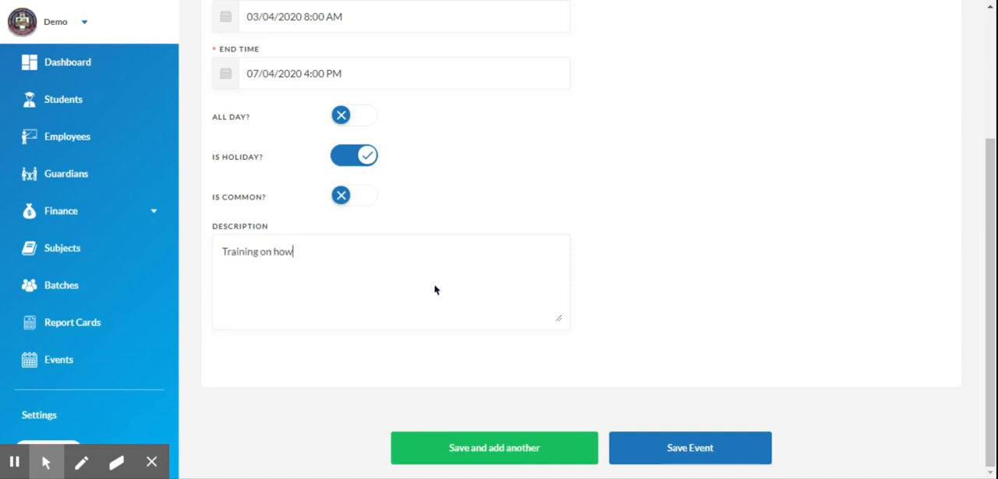
{"action": "type", "text": " to use BlueBic"}
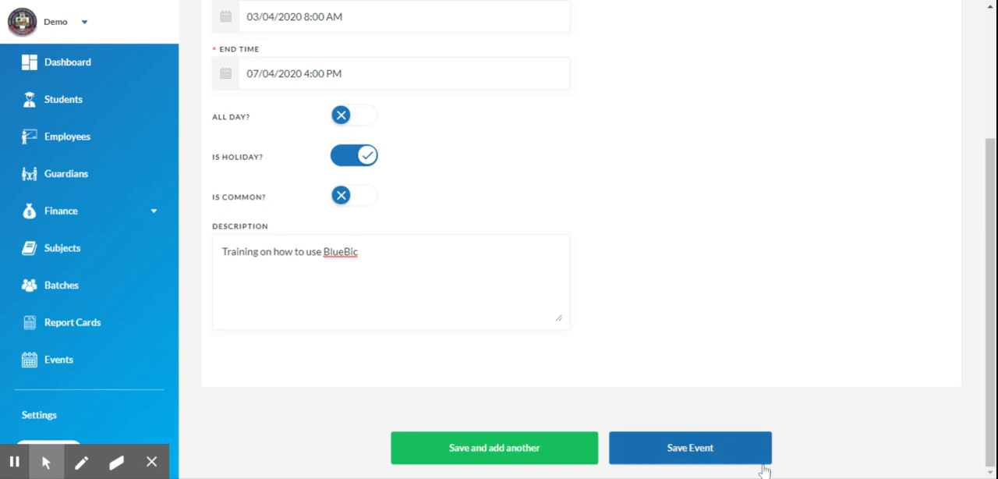
{"action": "left_click", "coordinate": [686, 457]}
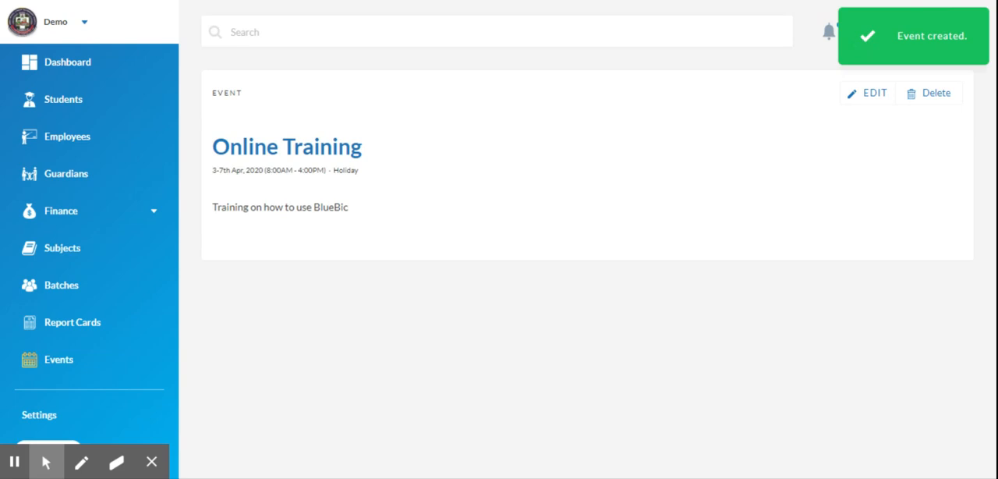
- Open the Online Training event for editing, review its details, and save it again
{"action": "left_click", "coordinate": [865, 97]}
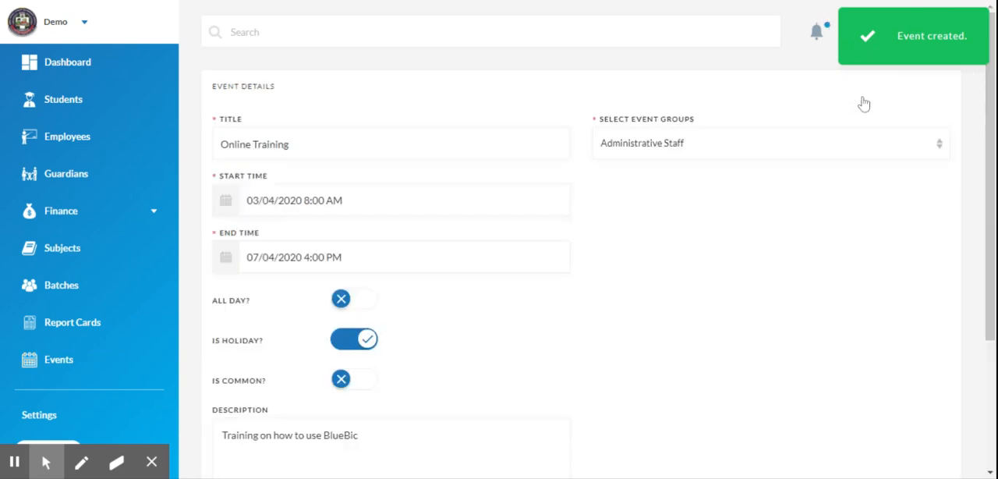
{"action": "scroll", "coordinate": [902, 189], "scroll_direction": "down", "scroll_amount": 2}
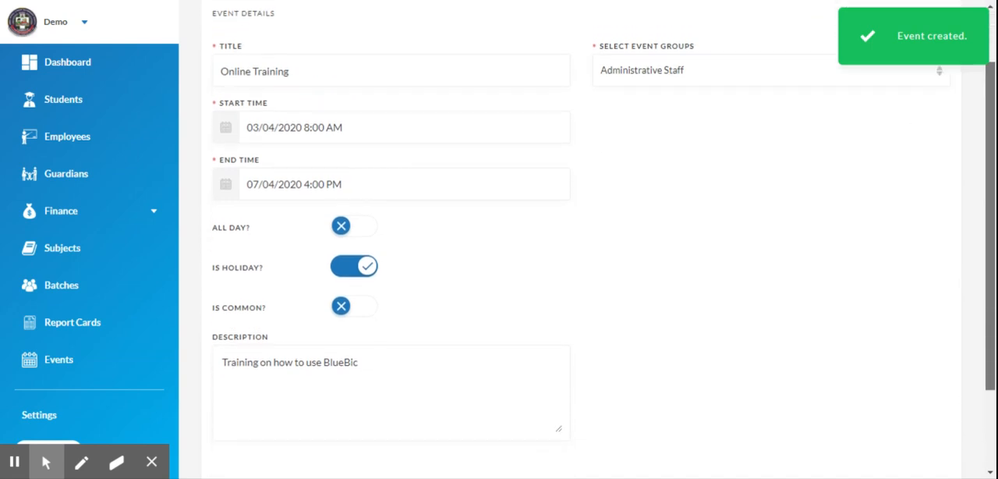
{"action": "scroll", "coordinate": [598, 234], "scroll_direction": "down", "scroll_amount": 3}
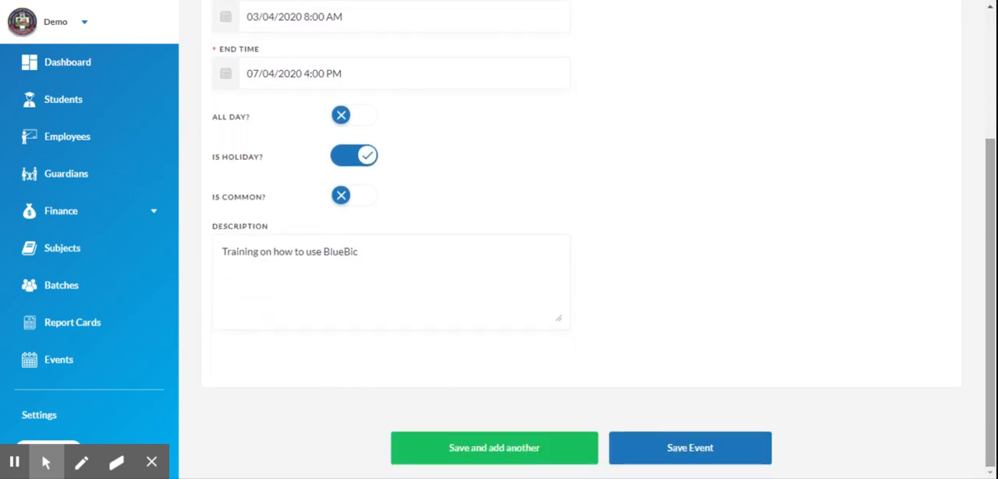
{"action": "left_click", "coordinate": [686, 451]}
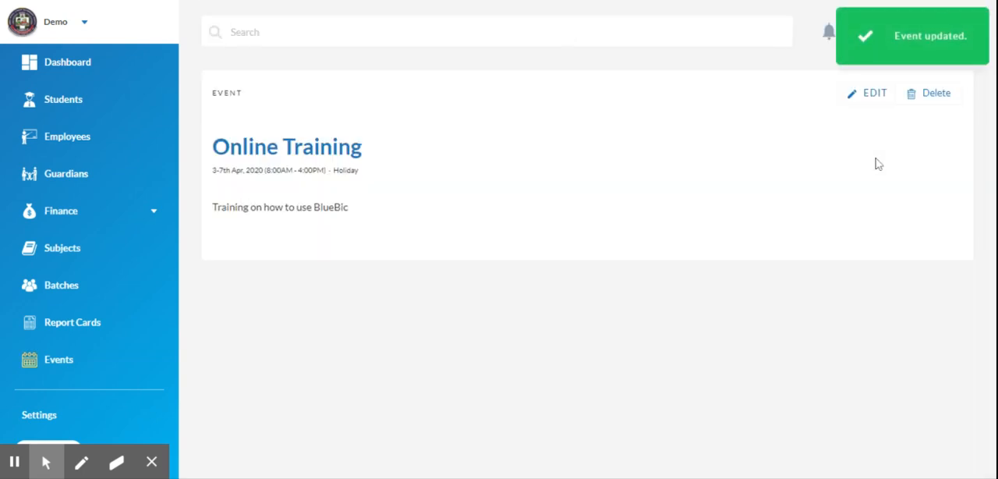
- Start deleting the Online Training event and cancel the deletion
{"action": "left_click", "coordinate": [932, 96]}
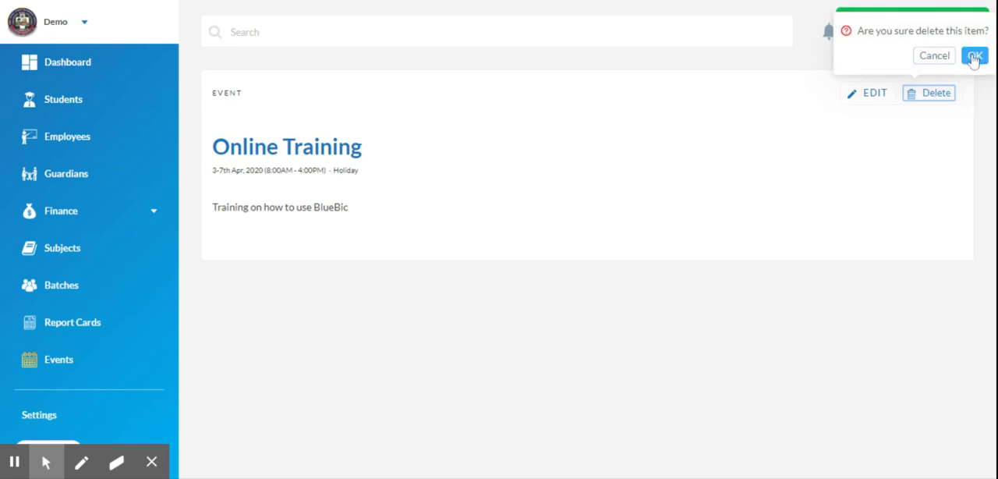
{"action": "left_click", "coordinate": [933, 55]}
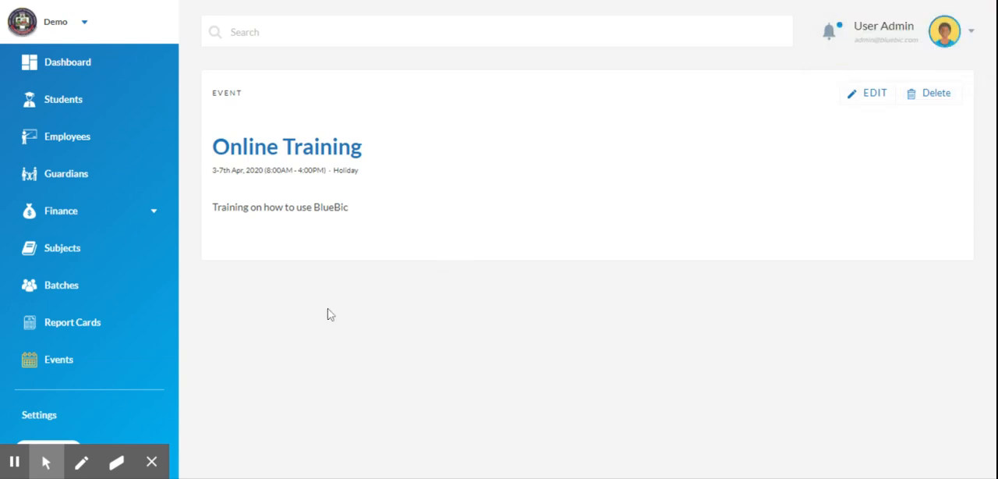
- Go to the event calendar and examine the events in the April 2020 month view
{"action": "left_click", "coordinate": [75, 363]}
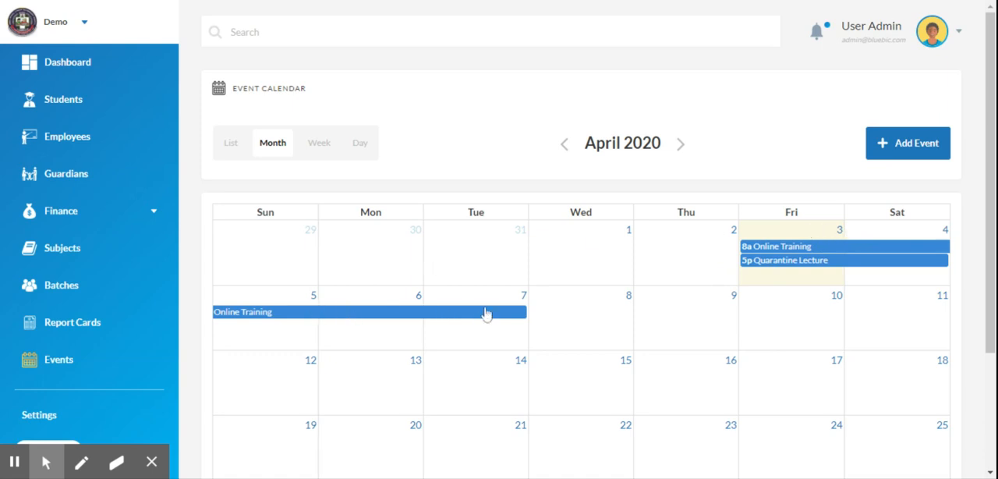
{"action": "scroll", "coordinate": [580, 233], "scroll_direction": "down", "scroll_amount": 2}
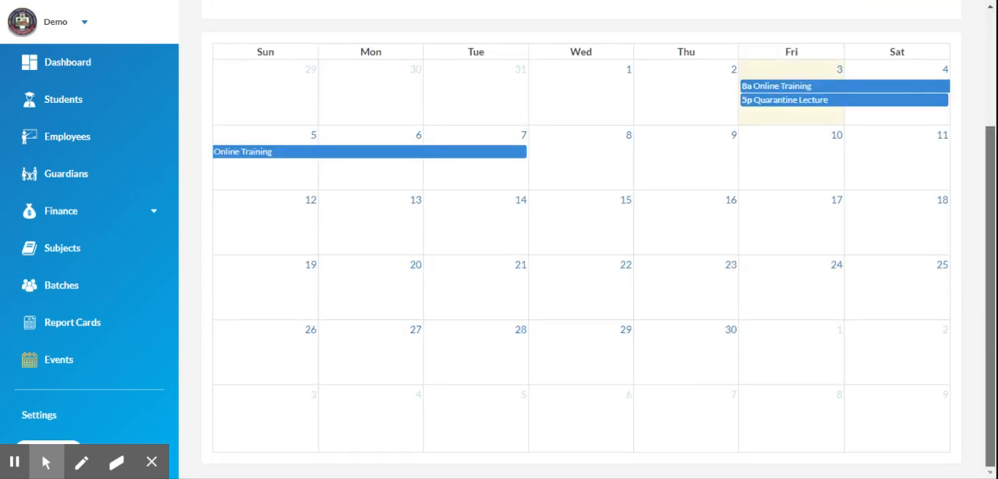
{"action": "scroll", "coordinate": [987, 262], "scroll_direction": "up", "scroll_amount": 2}
{"action": "scroll", "coordinate": [987, 262], "scroll_direction": "down", "scroll_amount": 2}
{"action": "scroll", "coordinate": [987, 262], "scroll_direction": "up", "scroll_amount": 1}
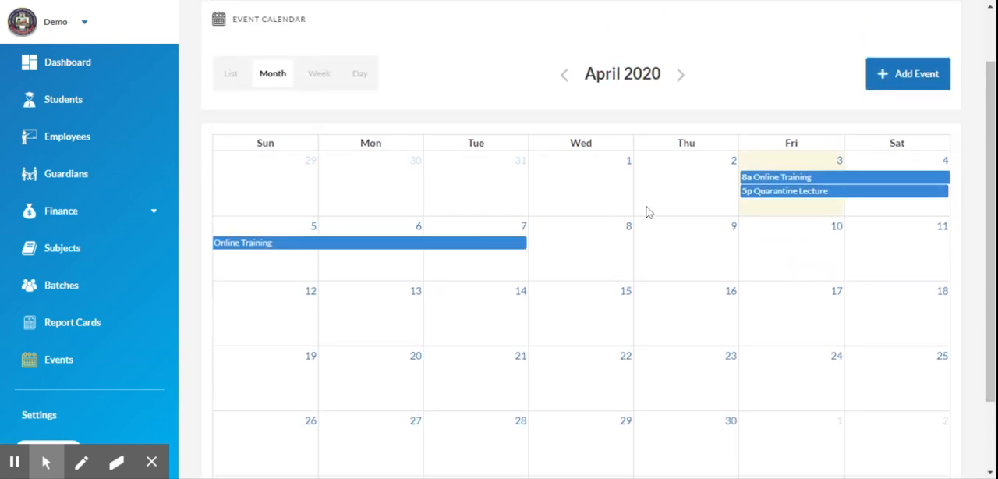
- View the Online Training event's details from its calendar entry and return to the event calendar
{"action": "left_click", "coordinate": [832, 178]}
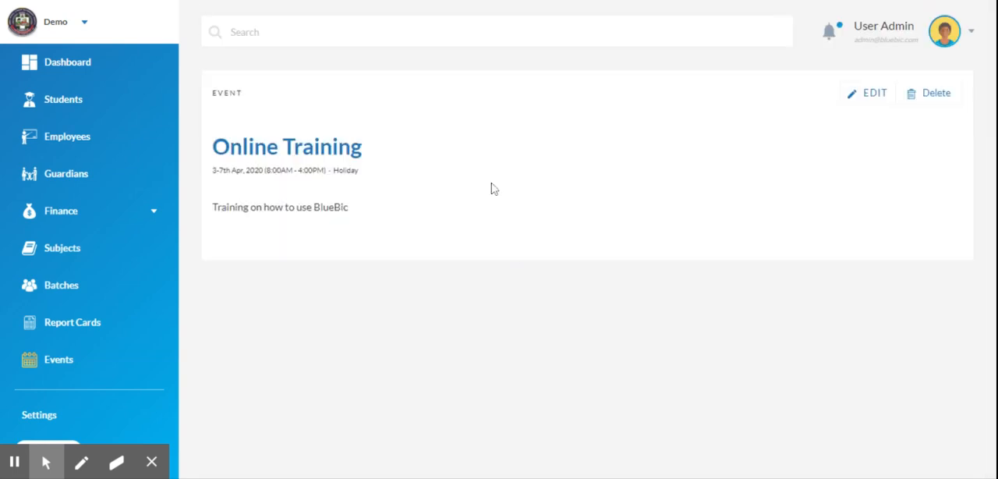
{"action": "left_click", "coordinate": [79, 363]}
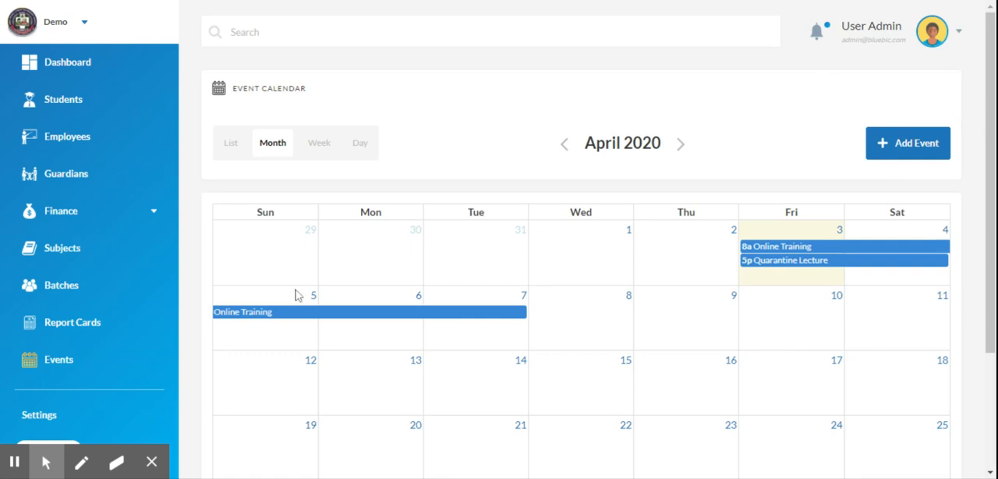
{"action": "left_click", "coordinate": [152, 463]}
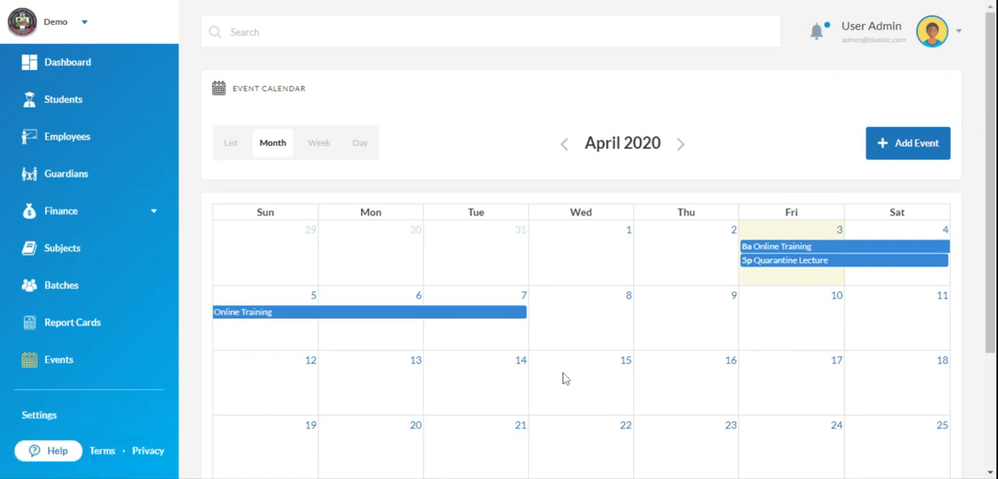